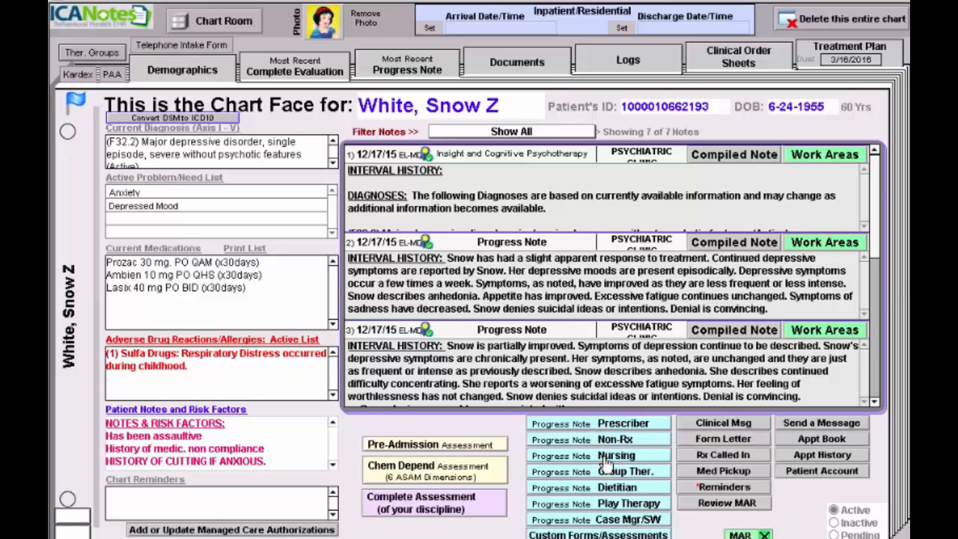
- Start a nursing progress note to locate its test results entry, and return to the chart face
left_click(605, 460)
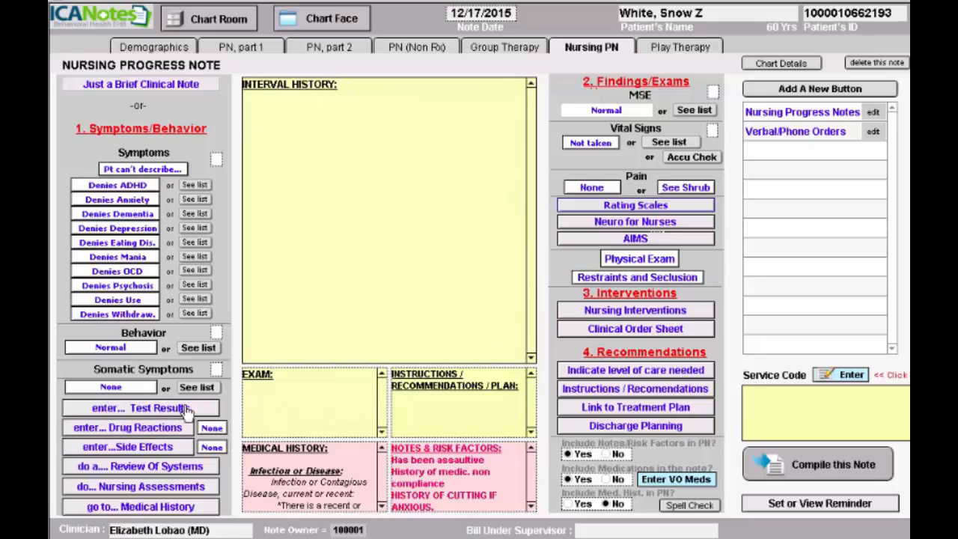
left_click(343, 26)
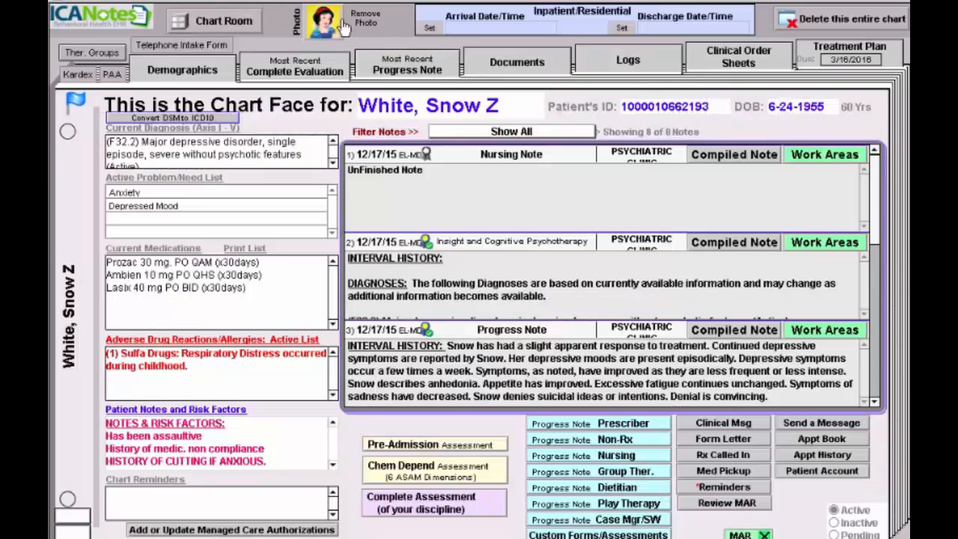
- Start a prescriber progress note for the patient and open its test results entry
left_click(613, 424)
left_click(664, 536)
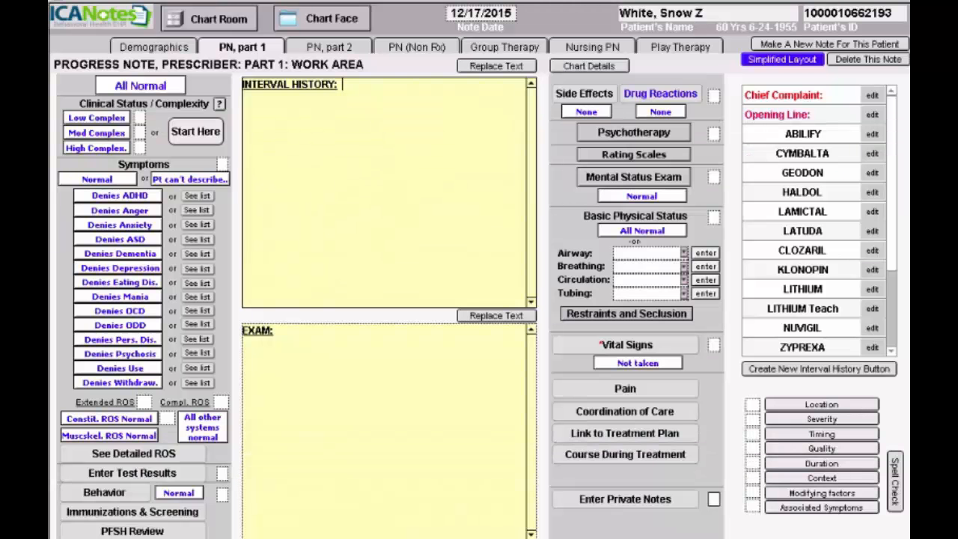
left_click(126, 476)
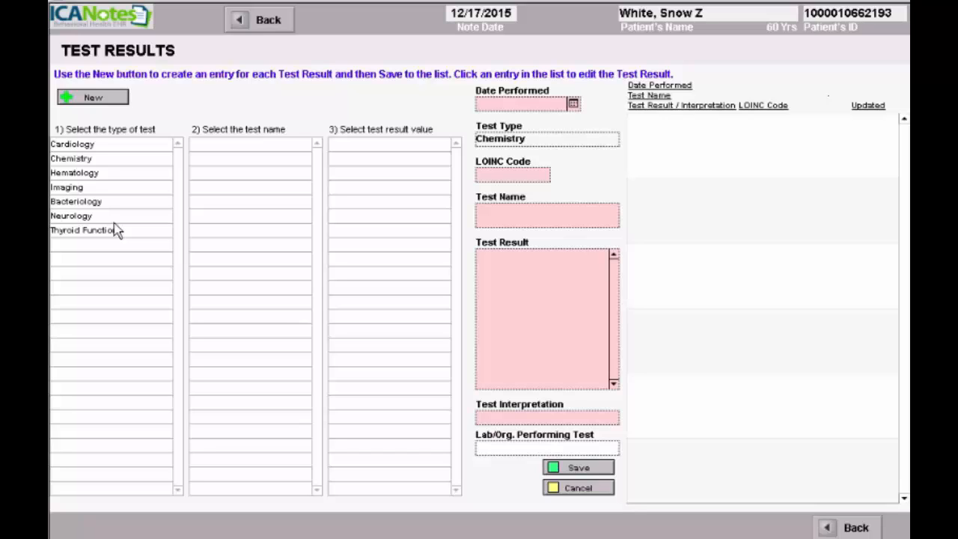
- Add and save a Chemistry result for Lithium Level of 0.8 mmol/L, performed 12/15/2015
left_click(95, 100)
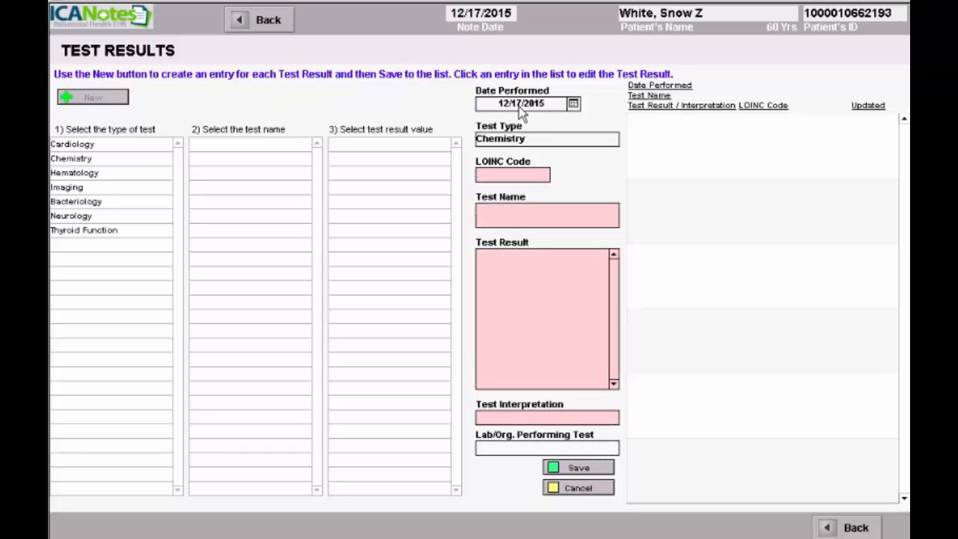
left_click(573, 104)
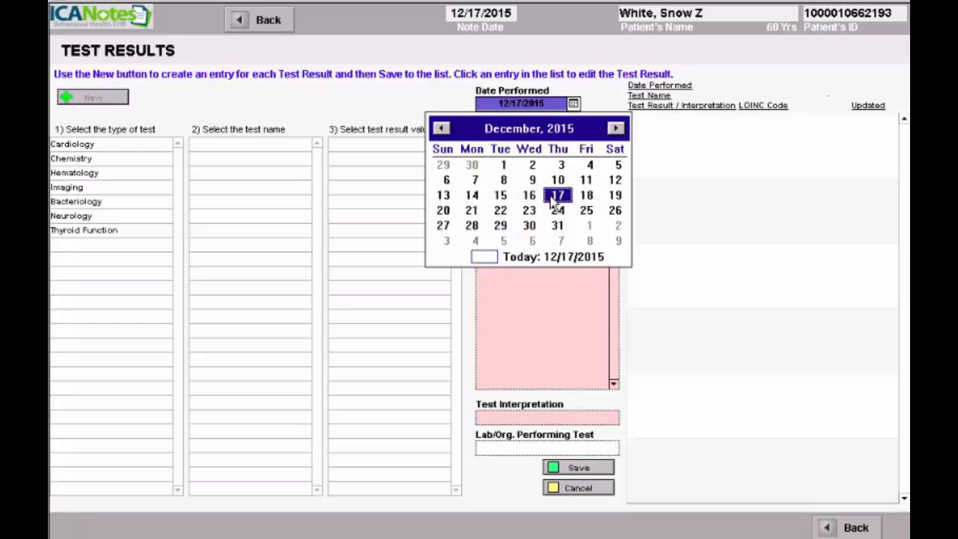
left_click(501, 196)
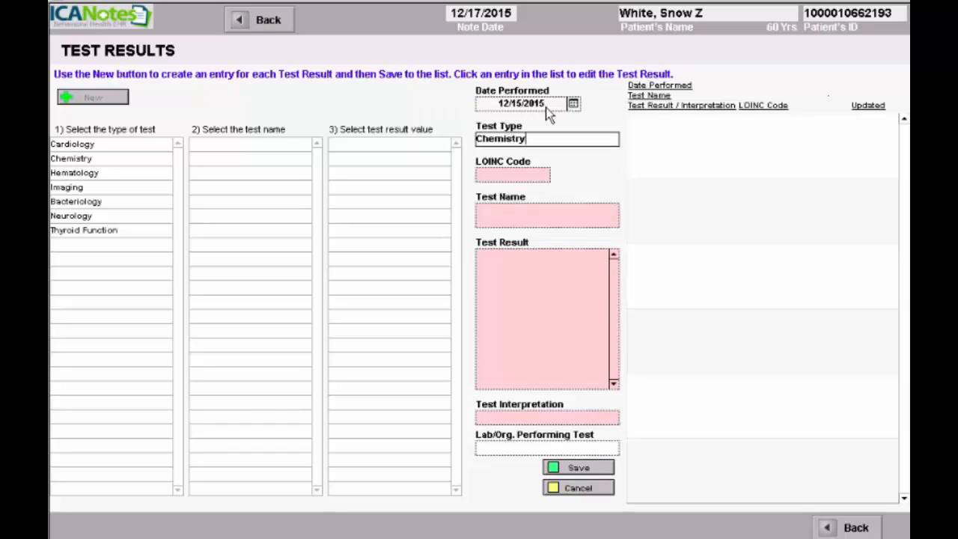
left_click(84, 163)
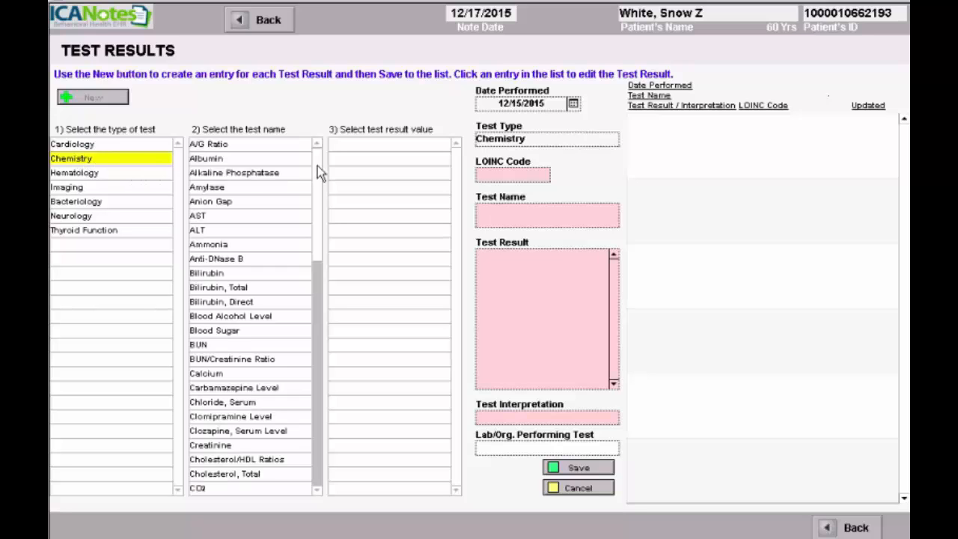
left_click_drag(317, 165, 307, 317)
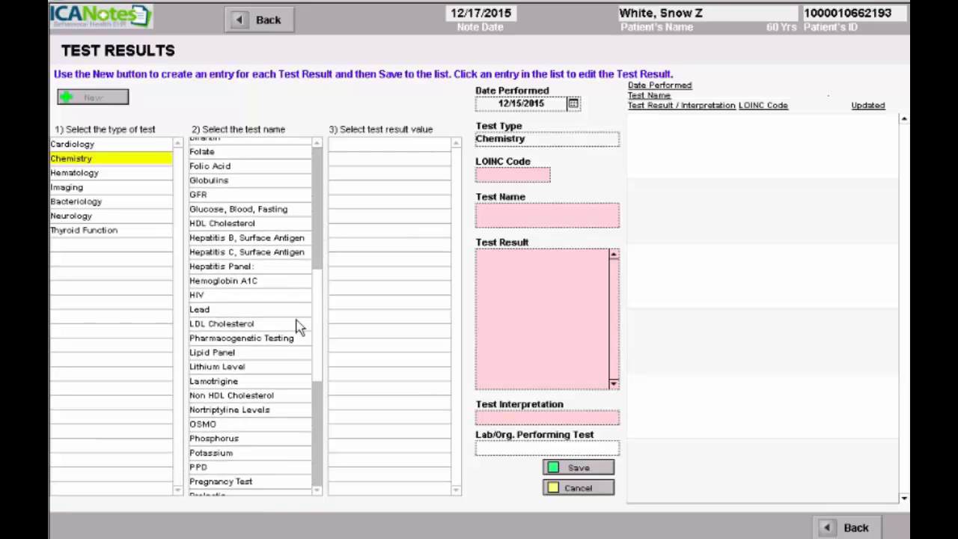
left_click(241, 372)
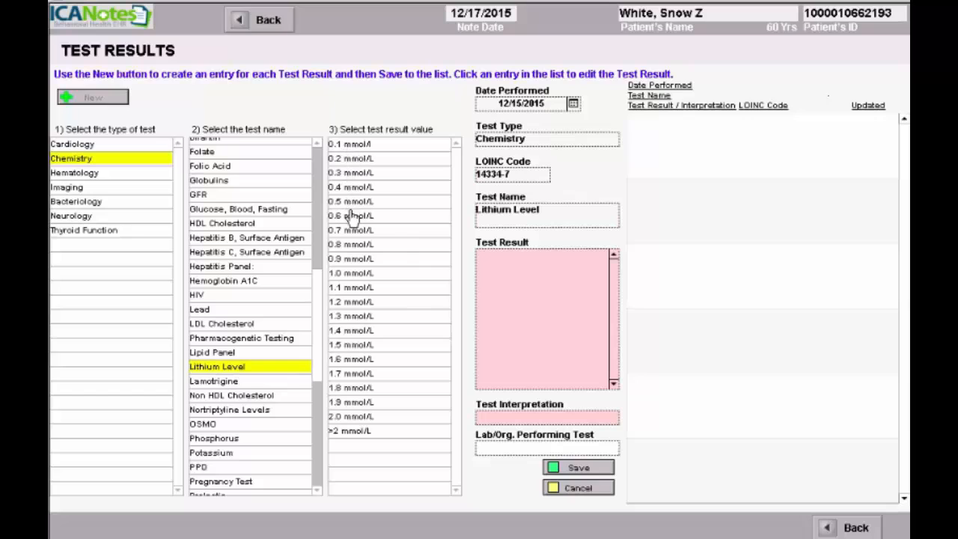
left_click(352, 245)
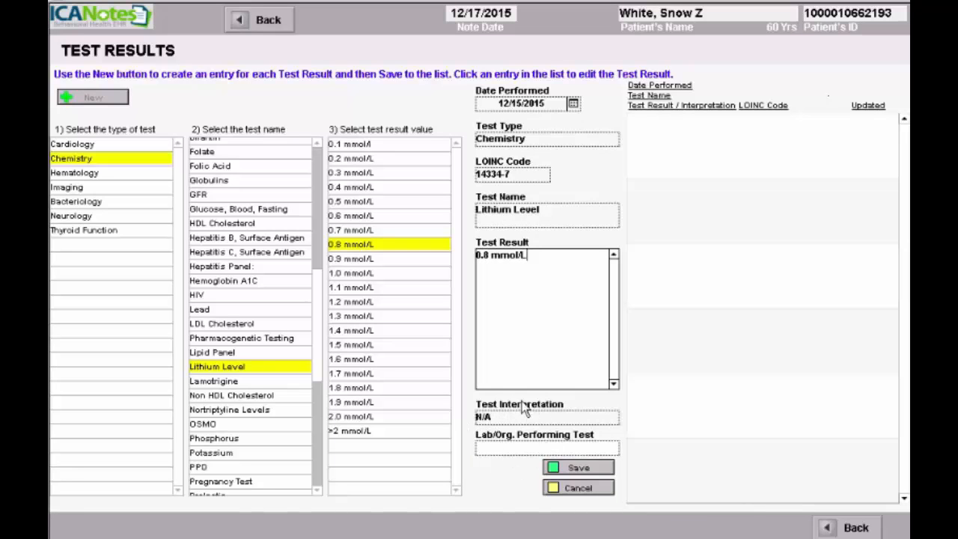
left_click(581, 470)
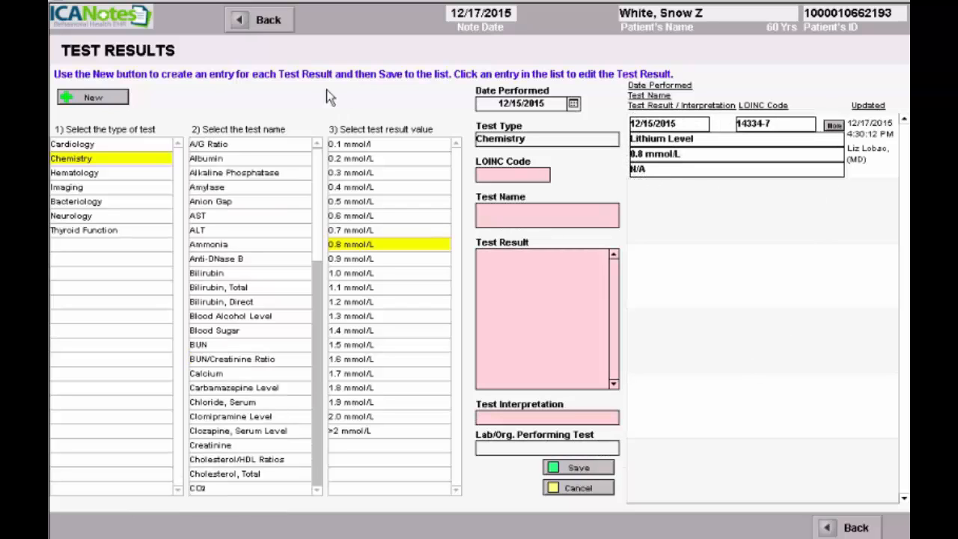
- Add and save a Chemistry result for Blood Alcohol Level of .06-.09 % by Volume, performed 12/16/2015
left_click(88, 99)
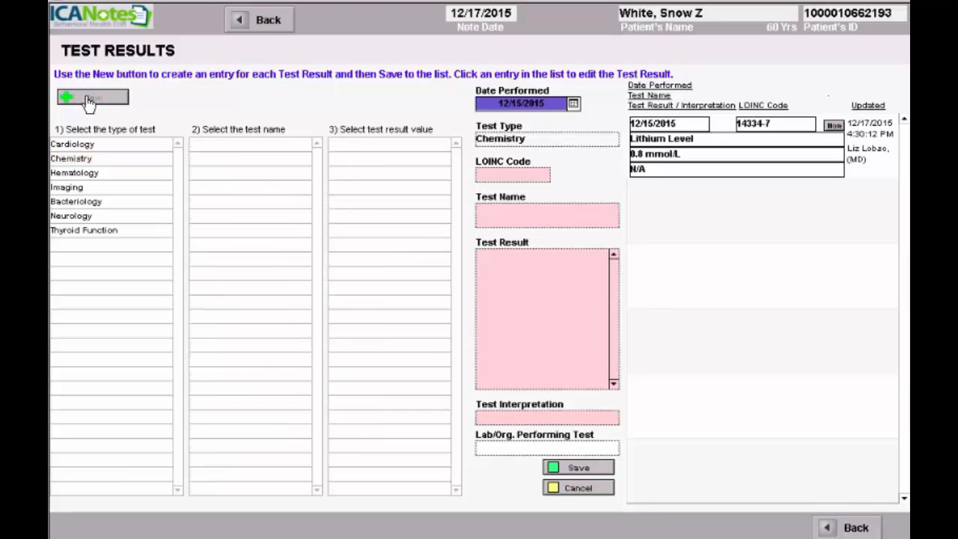
left_click(573, 104)
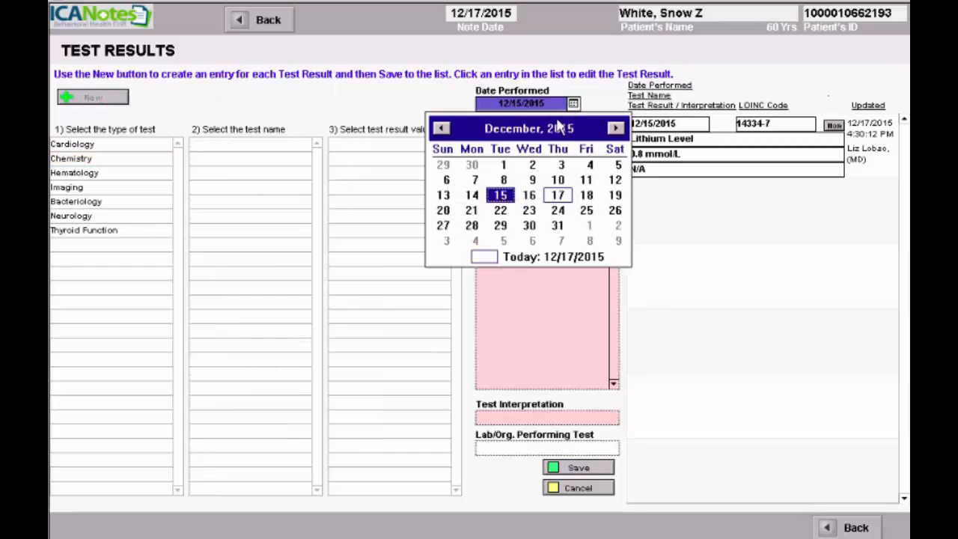
left_click(529, 195)
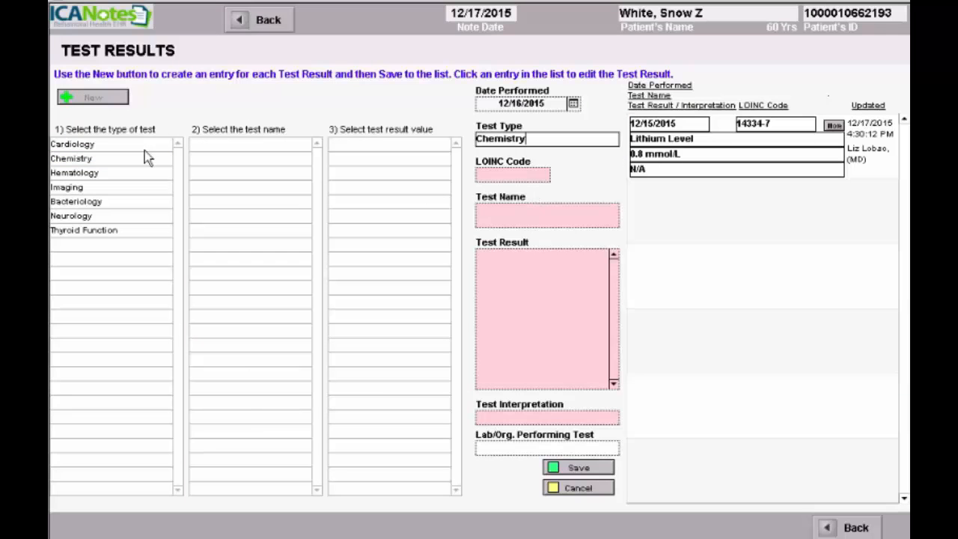
left_click(98, 159)
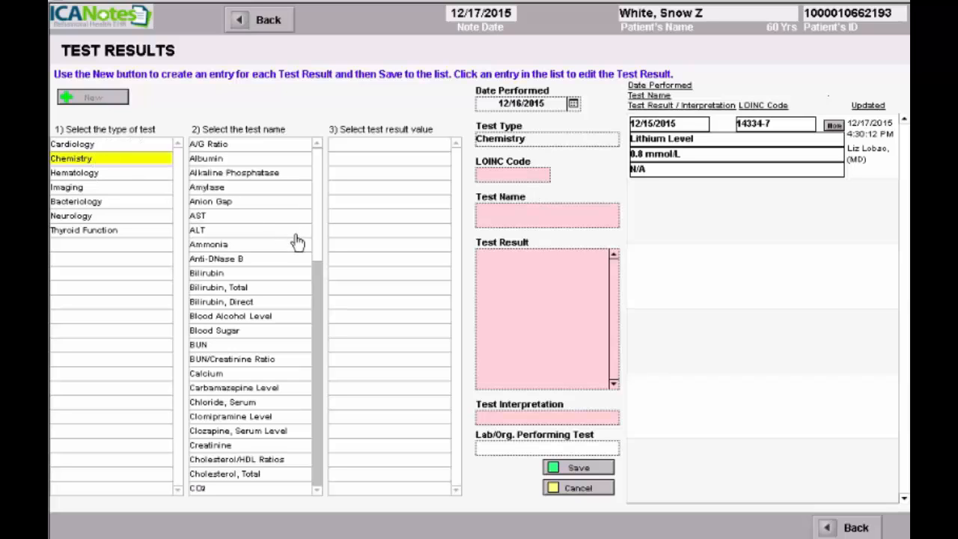
scroll(322, 252, "down", 1)
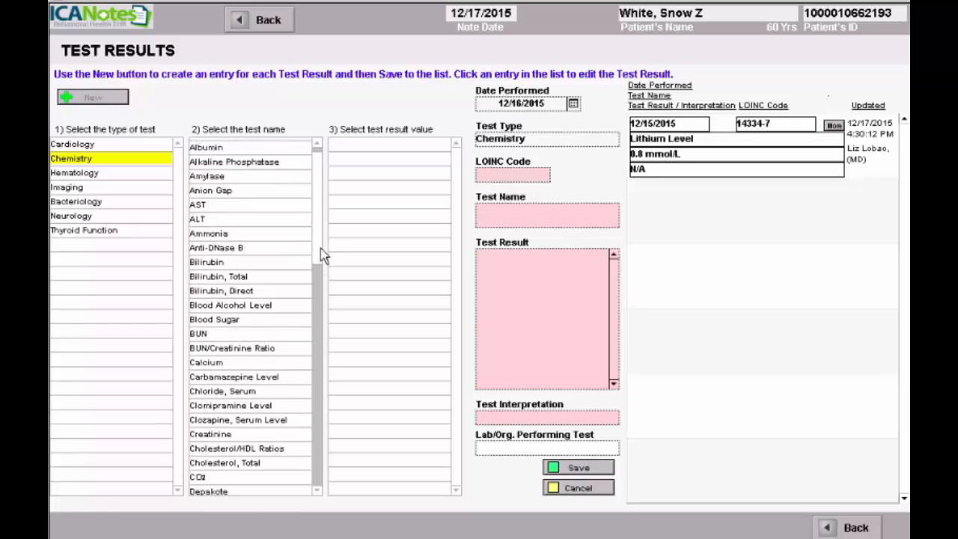
scroll(319, 251, "up", 1)
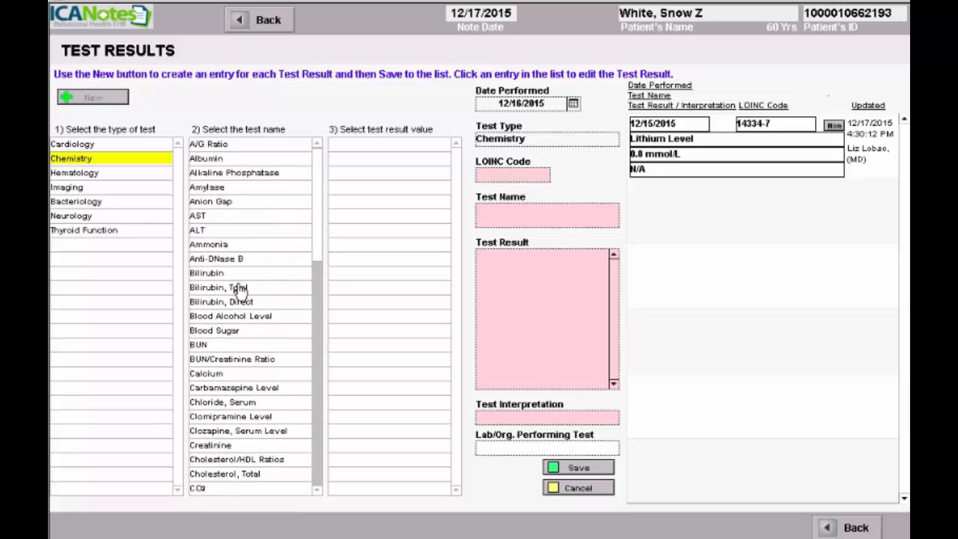
left_click(238, 319)
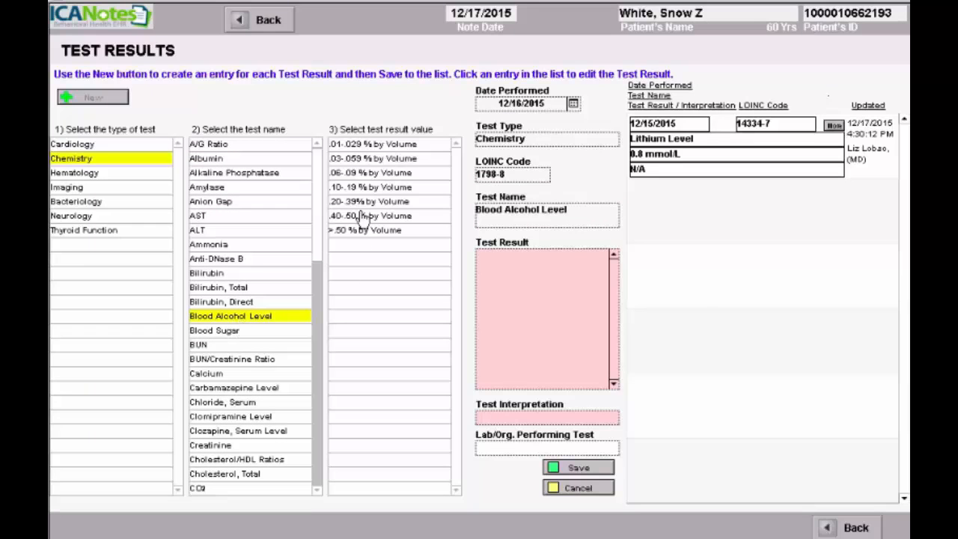
left_click(369, 174)
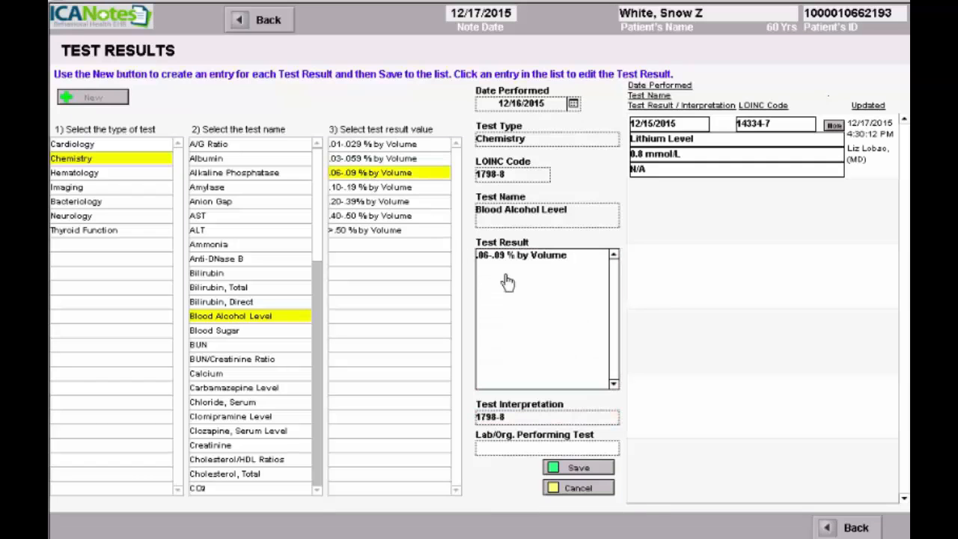
left_click(577, 470)
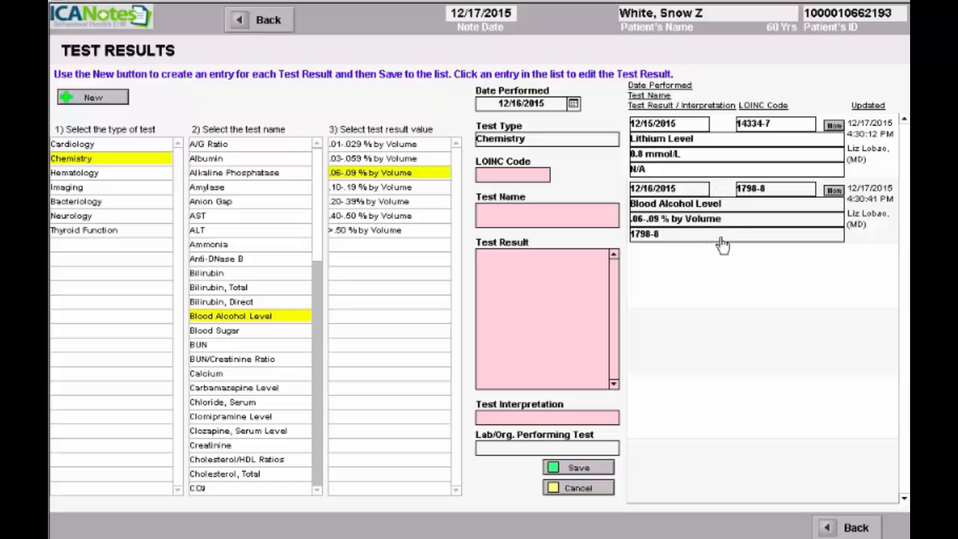
- Create a Hematology test entry for Platelet Count with the result 120,000 / uL
left_click(95, 101)
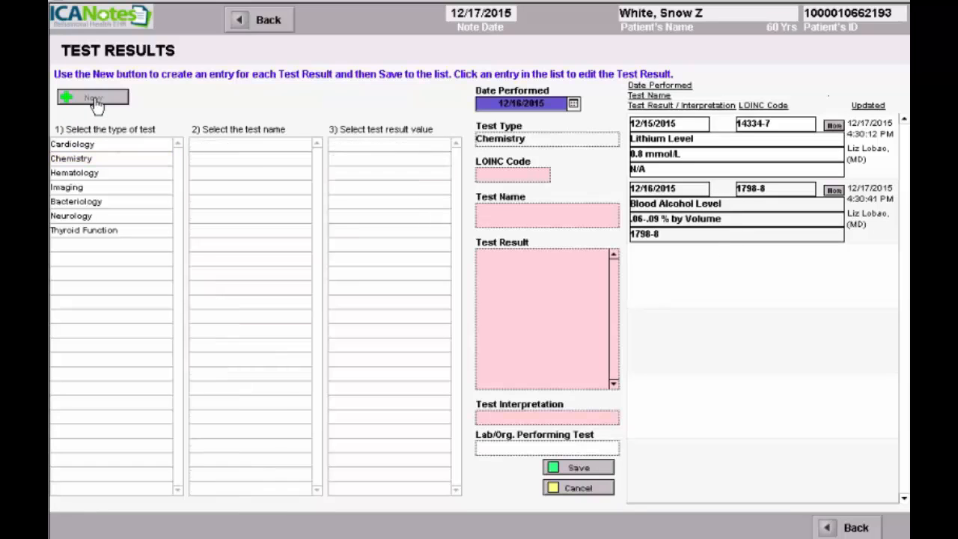
left_click(88, 176)
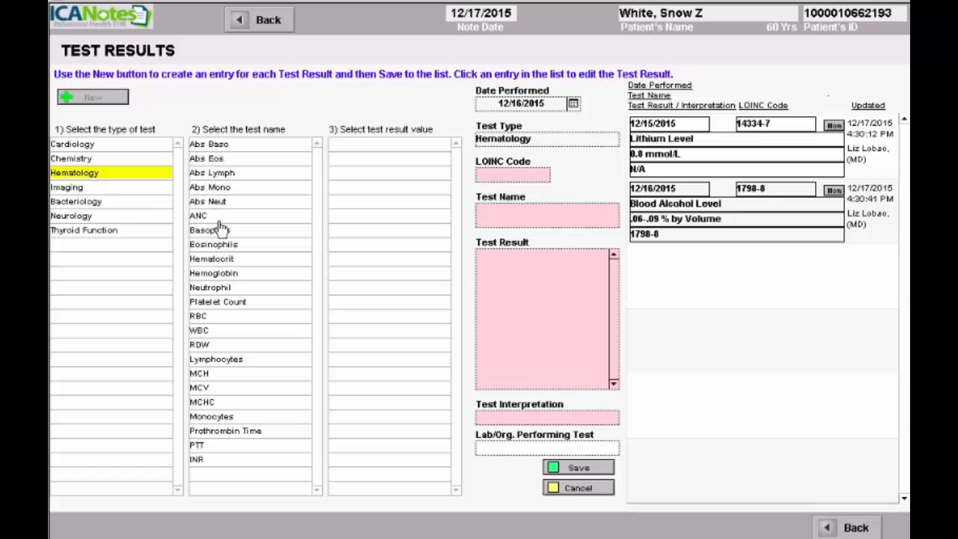
left_click(220, 303)
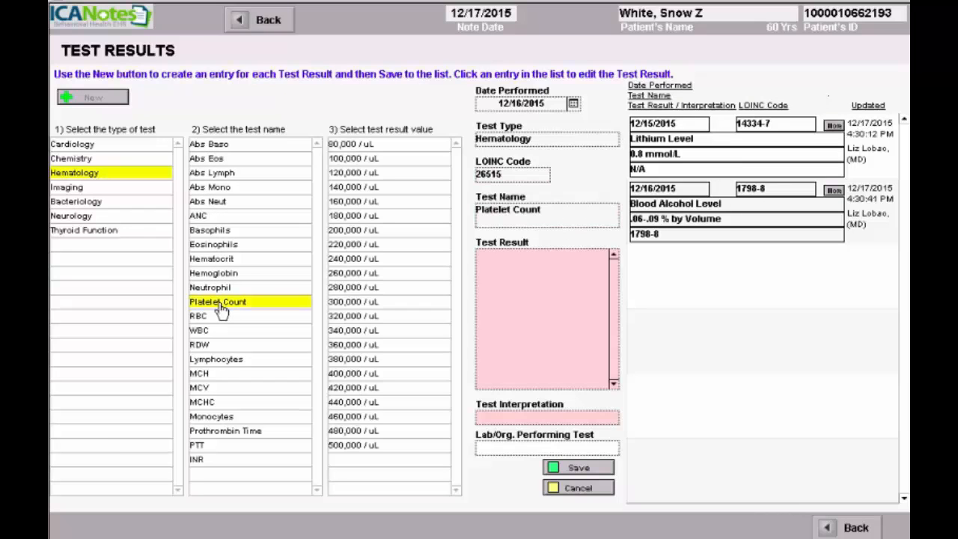
left_click(357, 175)
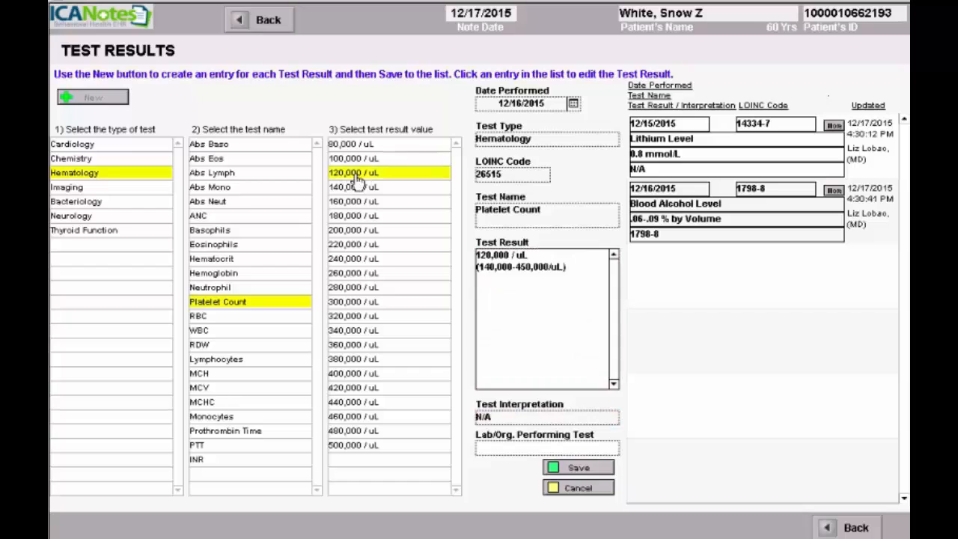
- Edit the platelet count result to 125,000 / uL and save the entry to the list
left_click(484, 284)
left_click(492, 255)
key("BackSpace")
type("5")
left_click(581, 470)
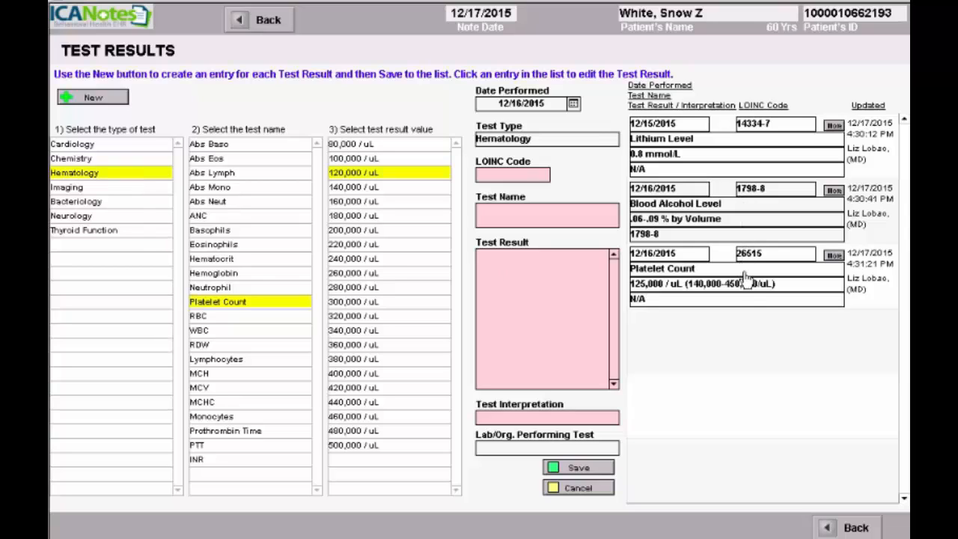
- Compile the prescriber note with its test results as a progress note, and electronically sign and lock it
left_click(856, 529)
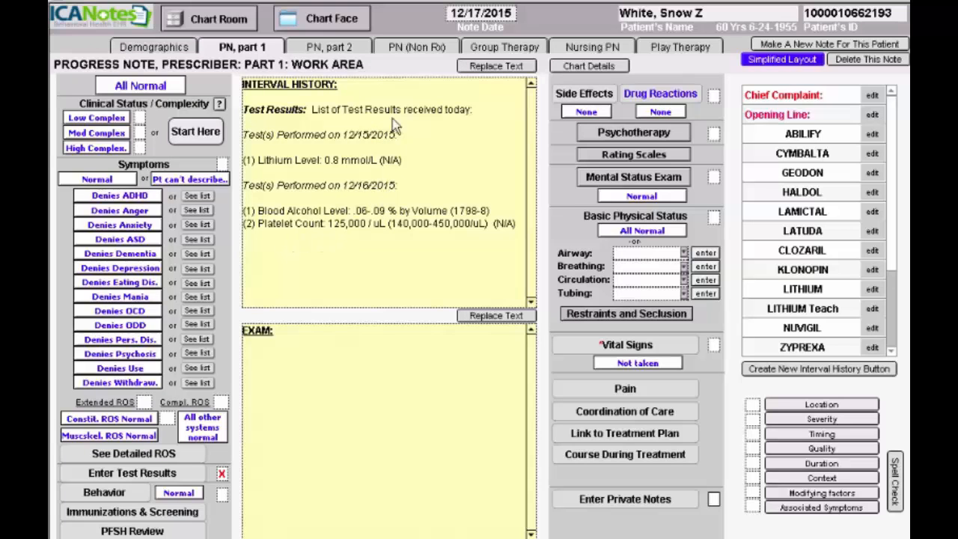
left_click(343, 50)
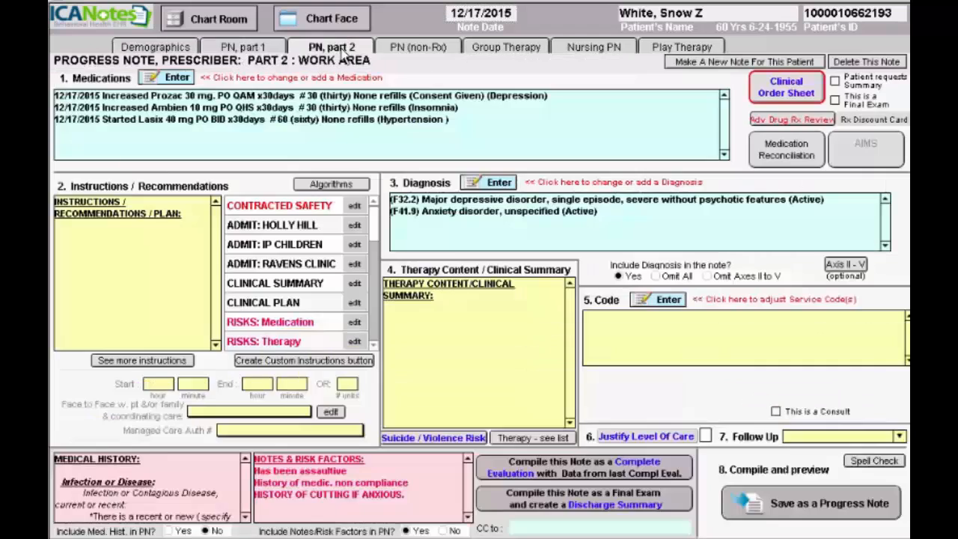
left_click(807, 508)
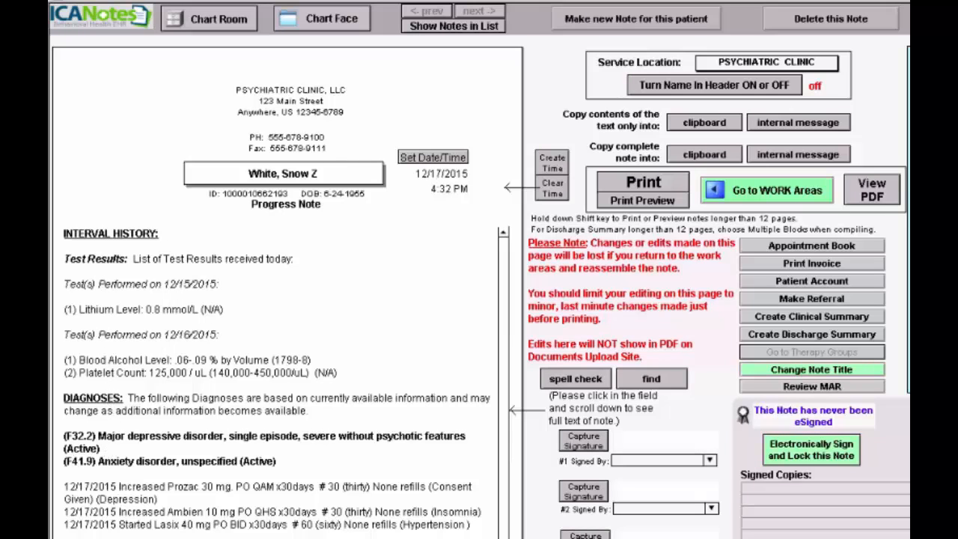
left_click(832, 447)
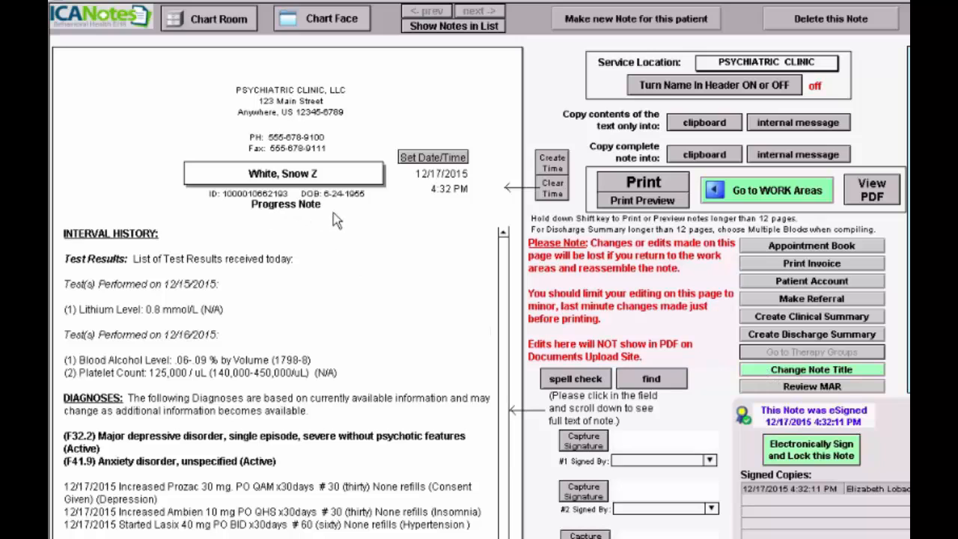
- Review the Manual Entry Lab Results log in the patient's chart
left_click(331, 21)
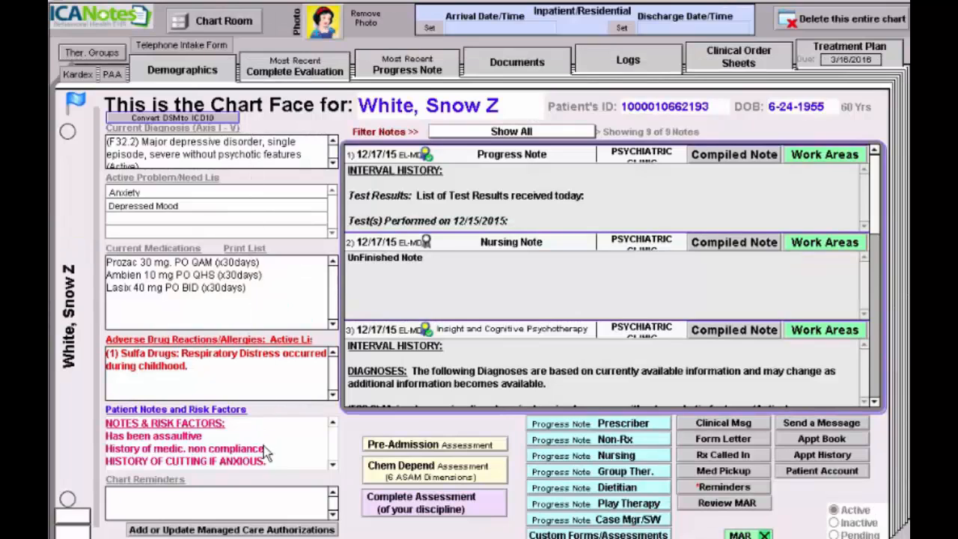
left_click(632, 63)
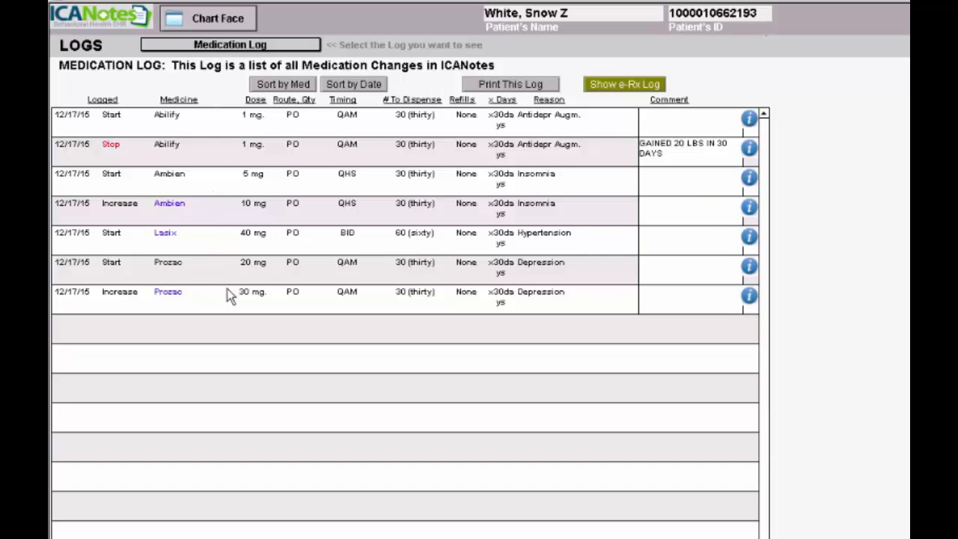
left_click(294, 46)
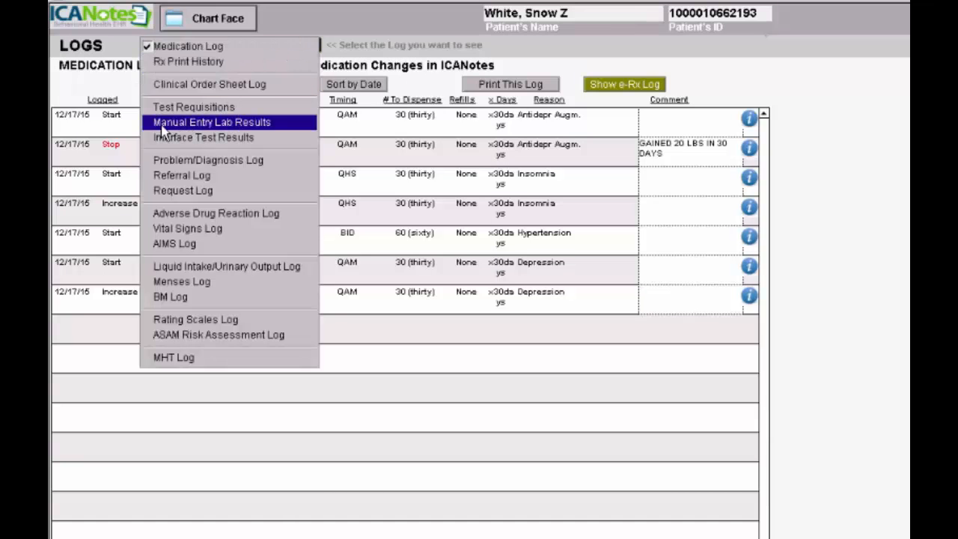
left_click(279, 126)
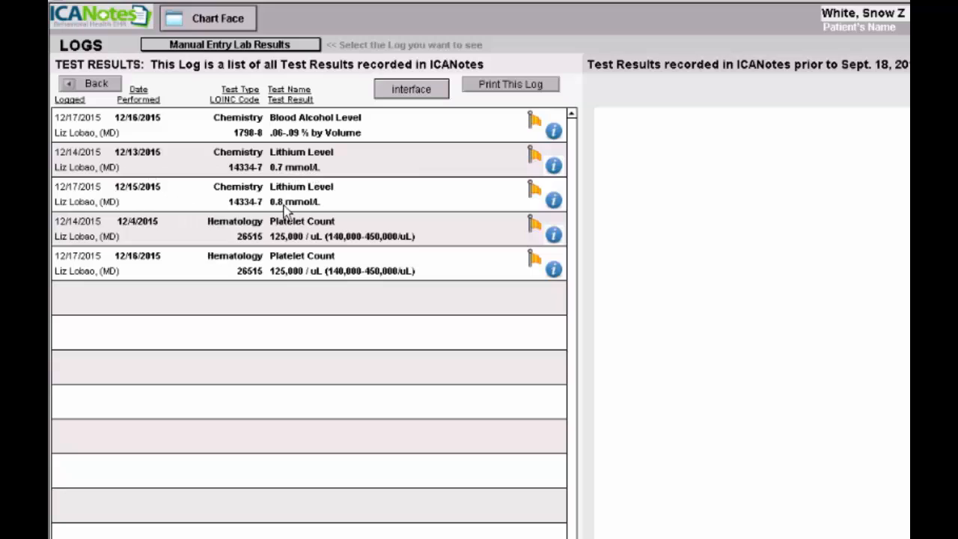
left_click(534, 263)
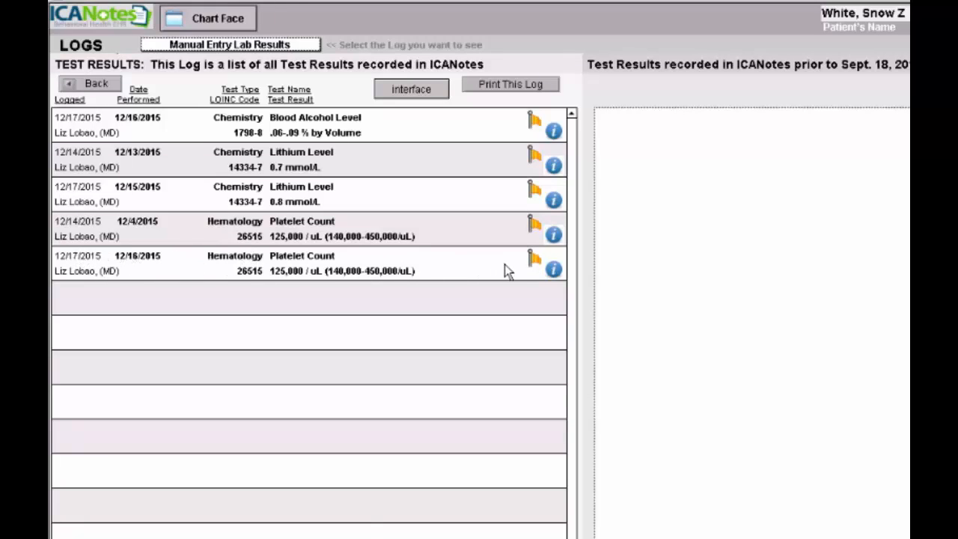
- Filter the patient's clinical documents by the Lab folder and view FAUX LAB RESULTS.pdf
left_click(227, 26)
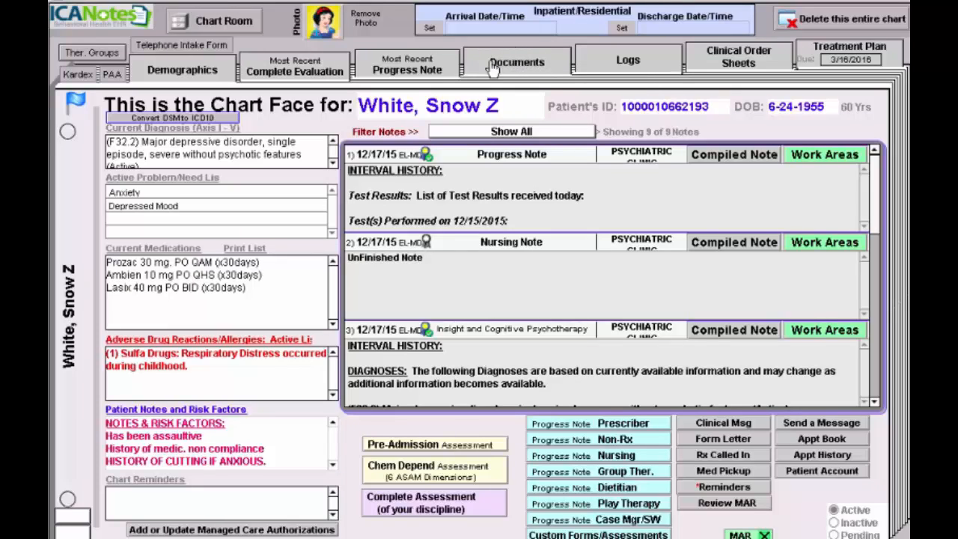
left_click(515, 66)
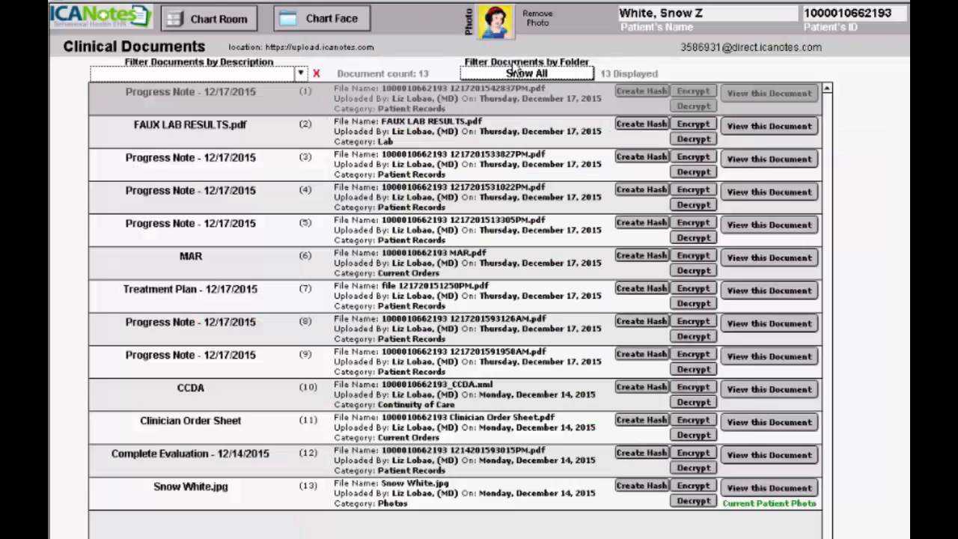
left_click(551, 73)
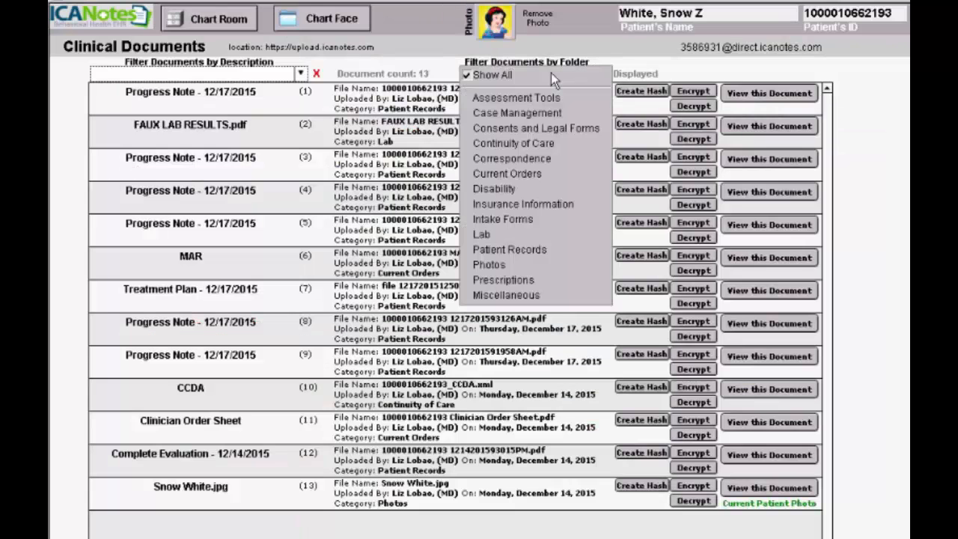
left_click(515, 237)
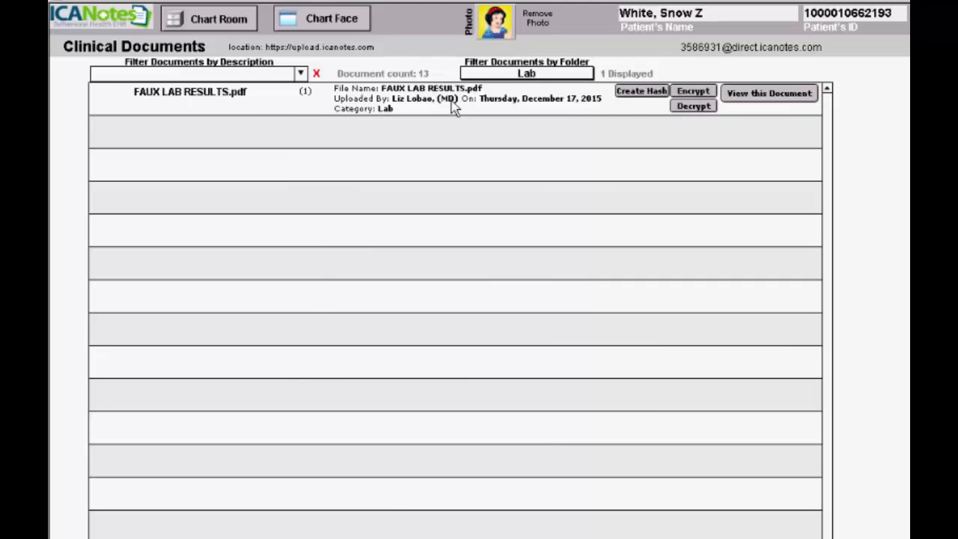
left_click(779, 101)
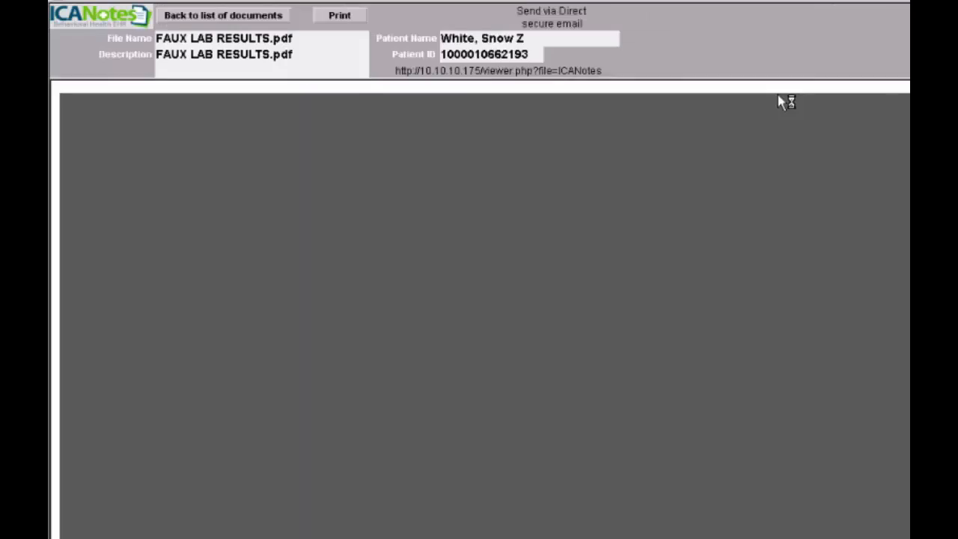